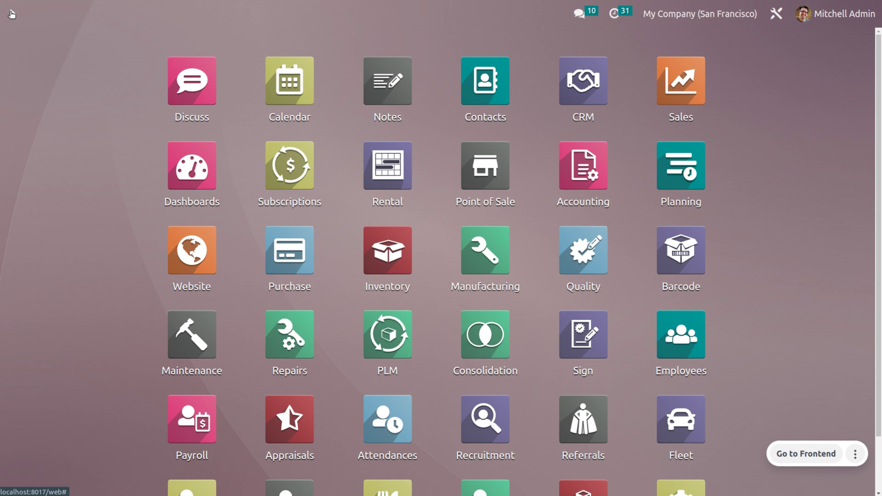
Open the Manufacturing settings and check Subcontracting, Work Orders and Quality are enabled.
key(ctrl+k)
text(/m)
key(Return)
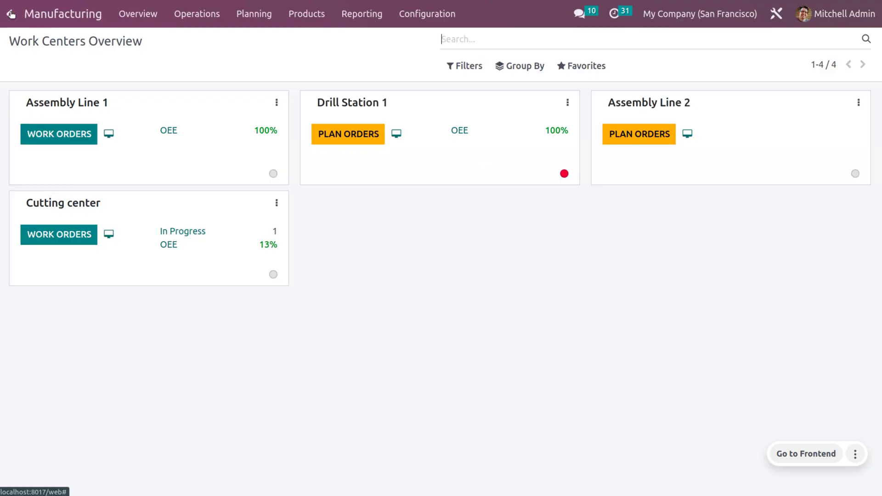
click(400, 13)
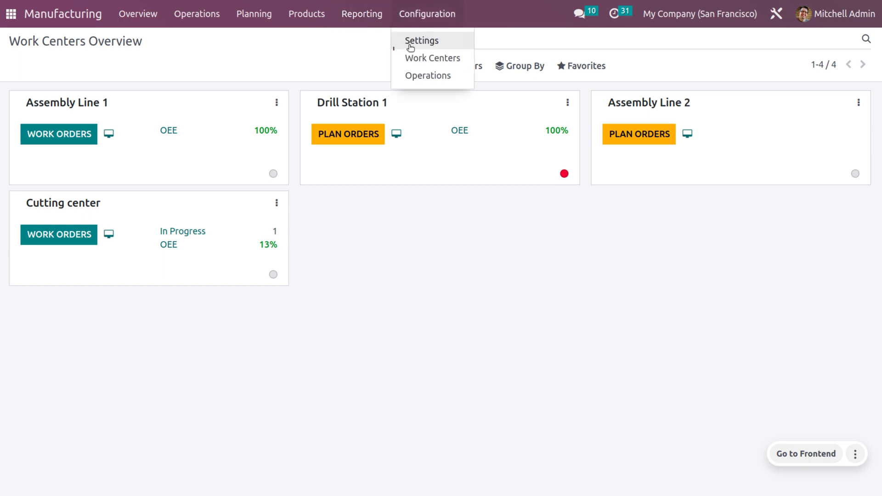
click(410, 45)
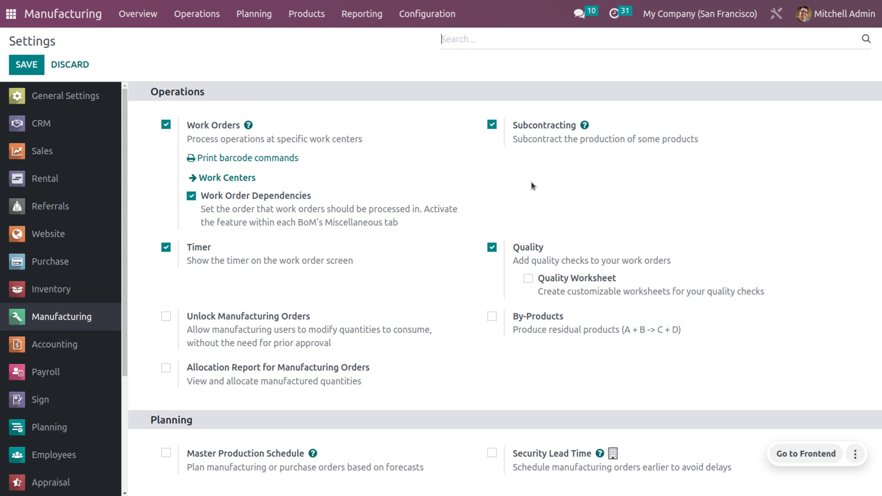
click(301, 15)
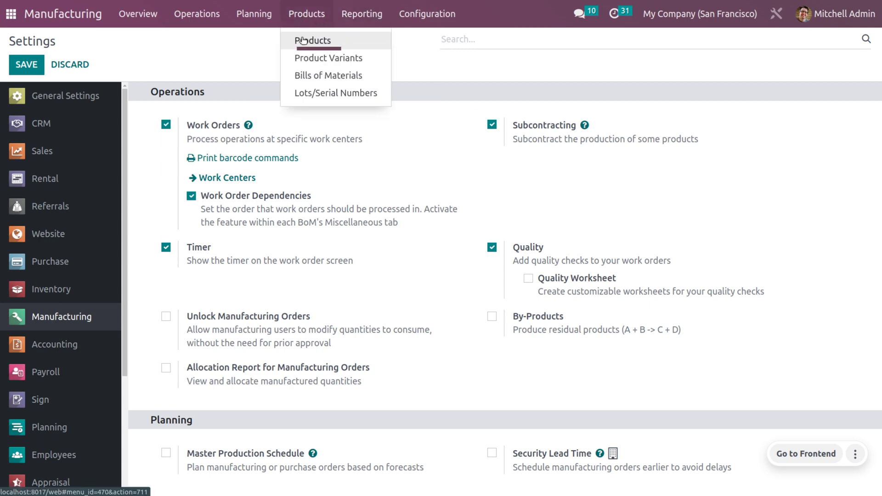
Open the Wooden chair's Resupply BoM listing Wooden panel 1.00 and Screw 20.00.
click(302, 37)
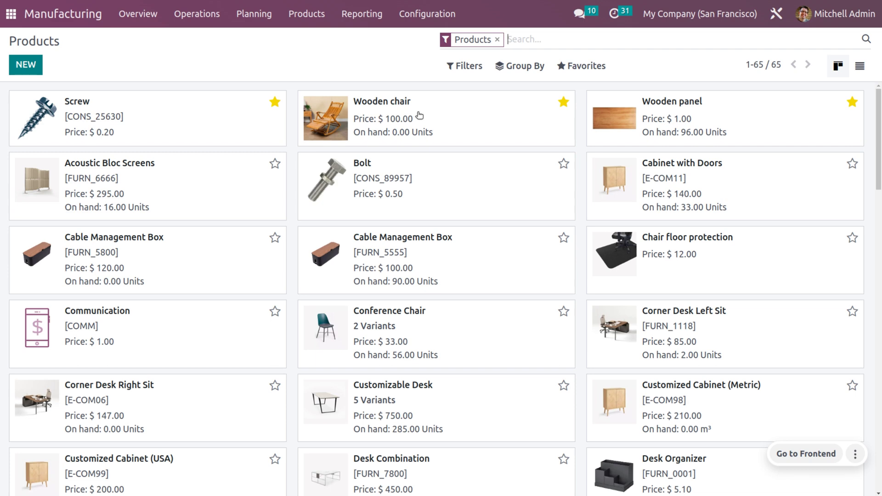
click(420, 115)
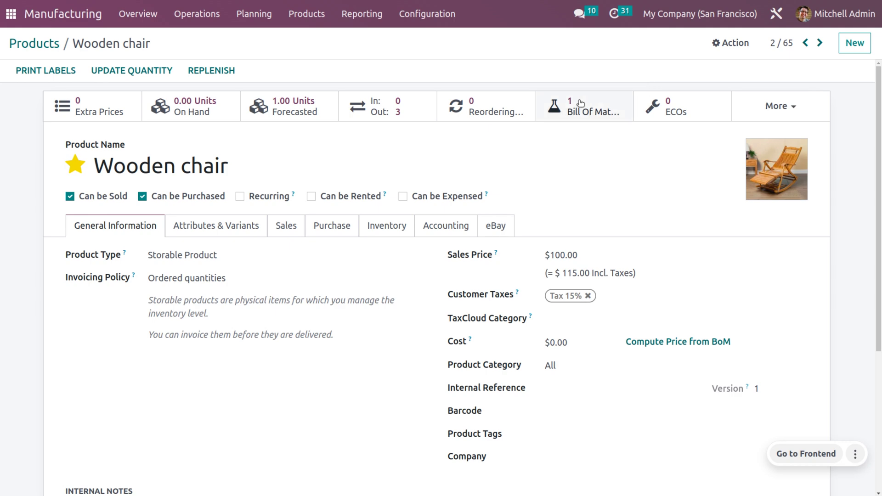
click(580, 102)
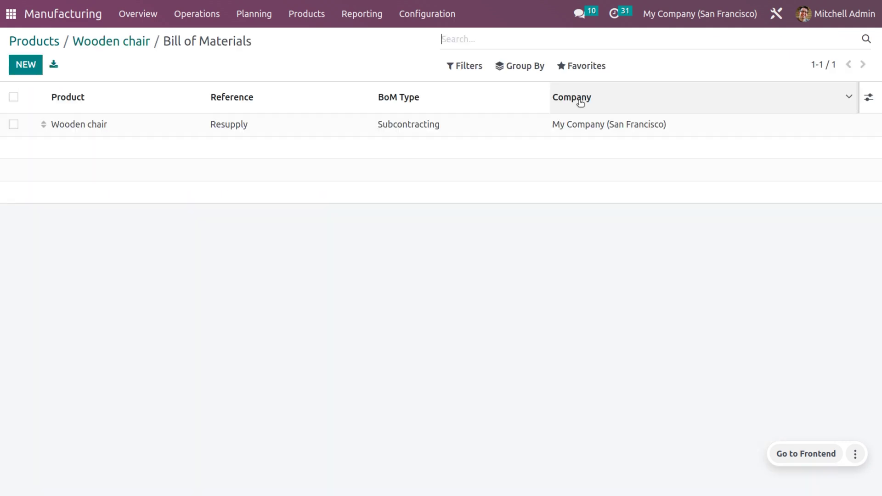
click(439, 131)
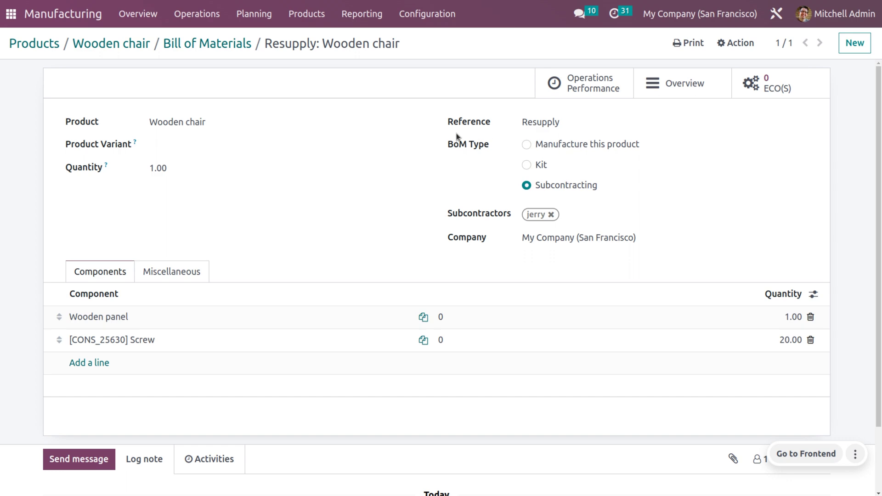
Check the Wooden chair's Buy route and its subcontracted vendor priced at 80.00 USD.
click(413, 123)
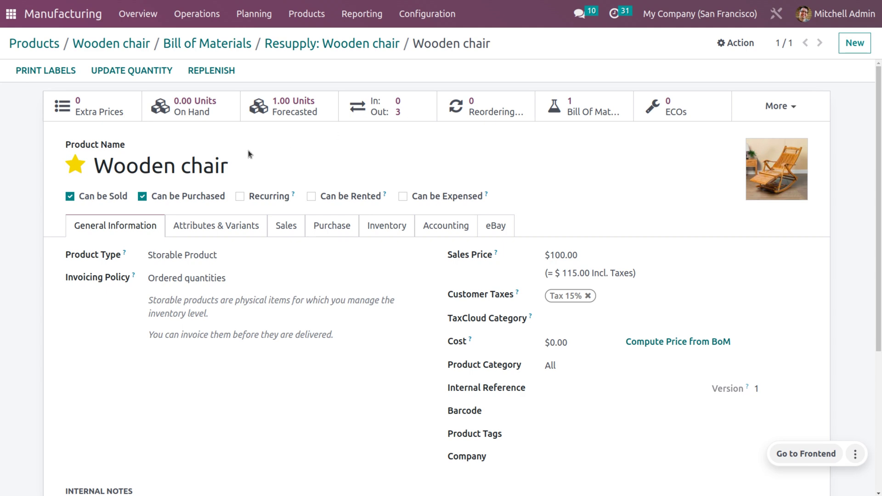
click(387, 233)
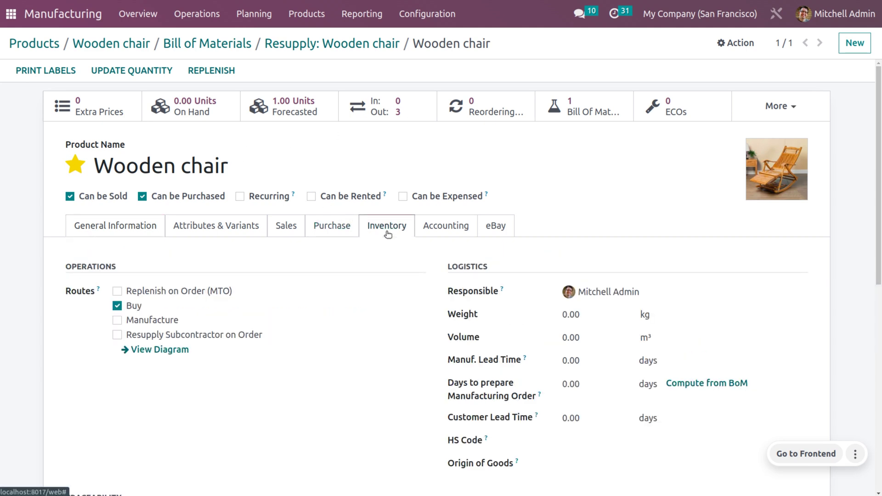
click(331, 227)
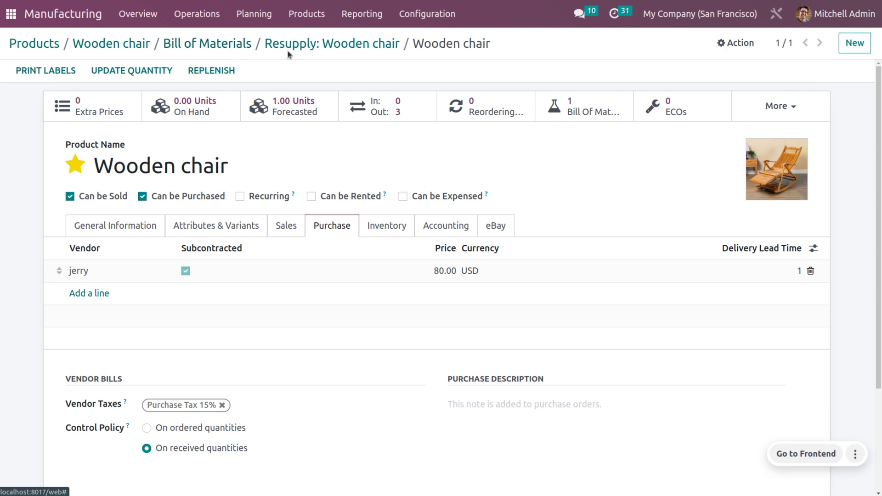
Verify the Wooden panel component uses the Resupply Subcontractor on Order route.
click(233, 43)
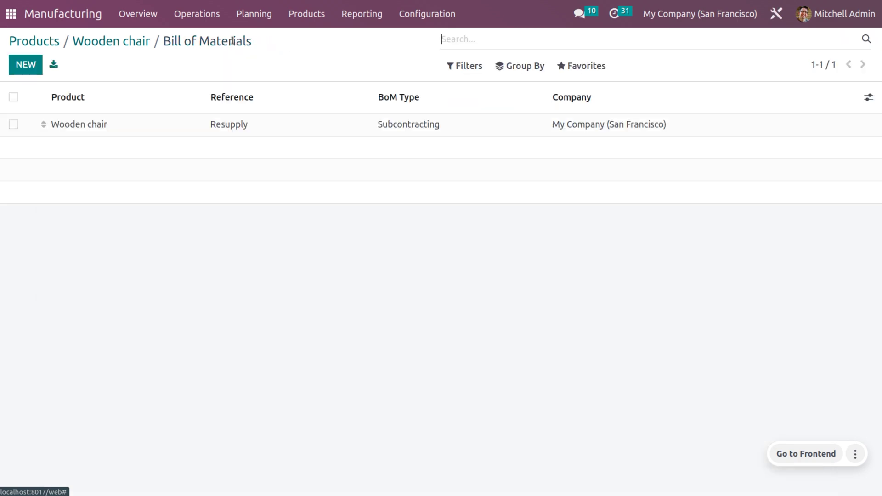
click(265, 130)
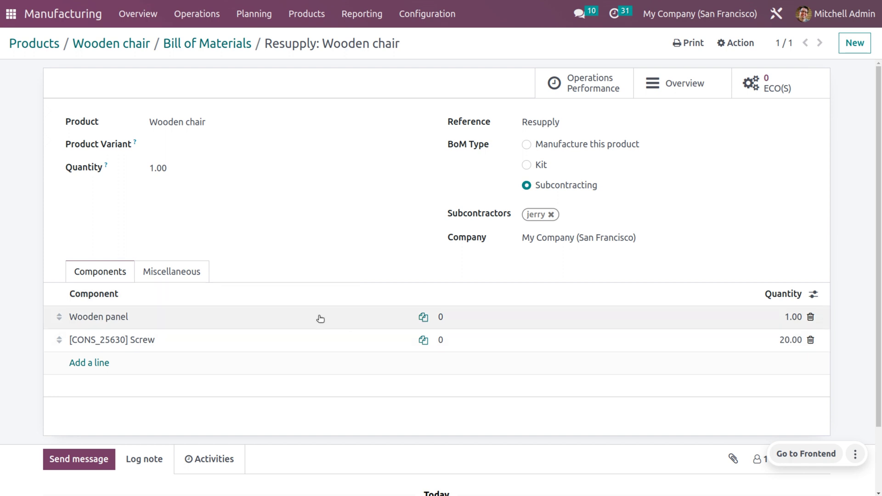
click(297, 318)
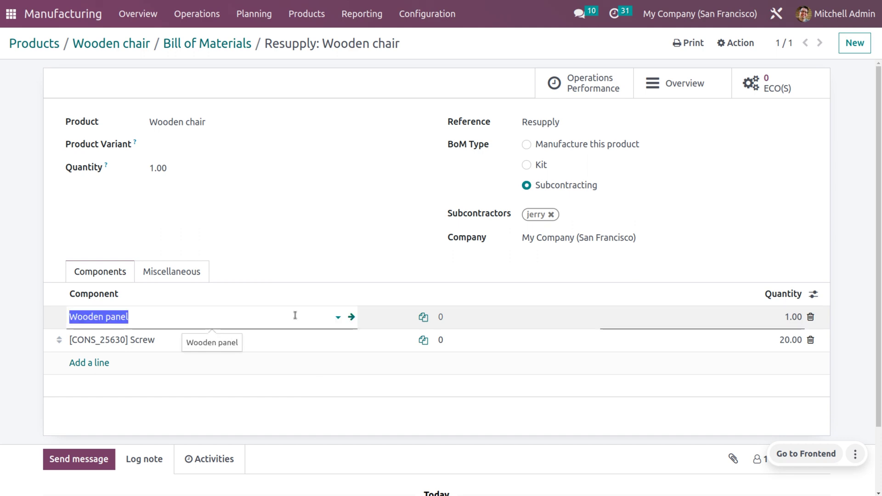
click(353, 317)
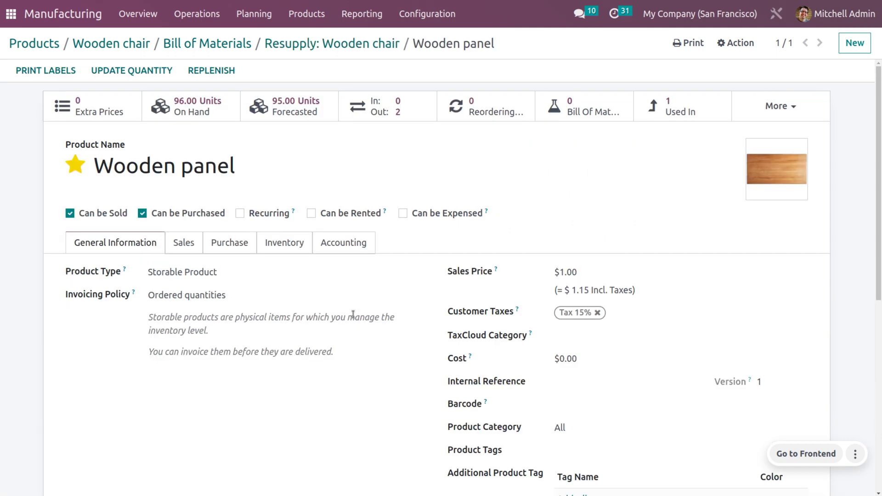
click(273, 243)
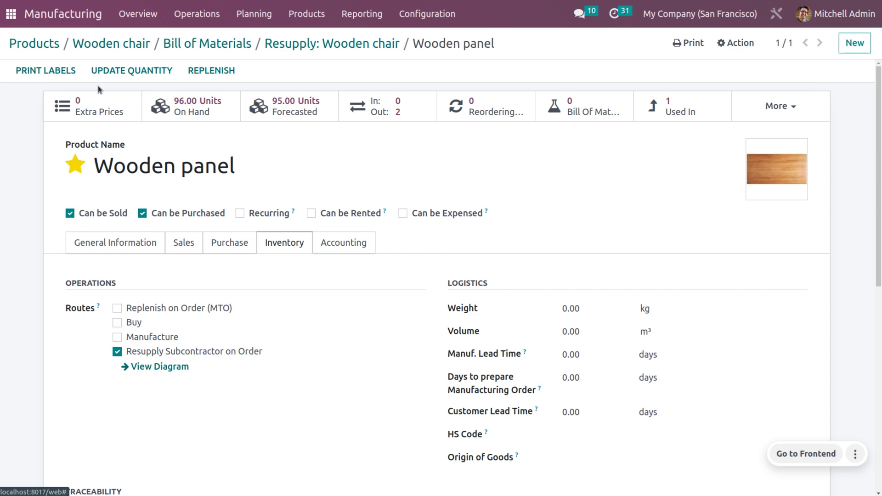
click(16, 15)
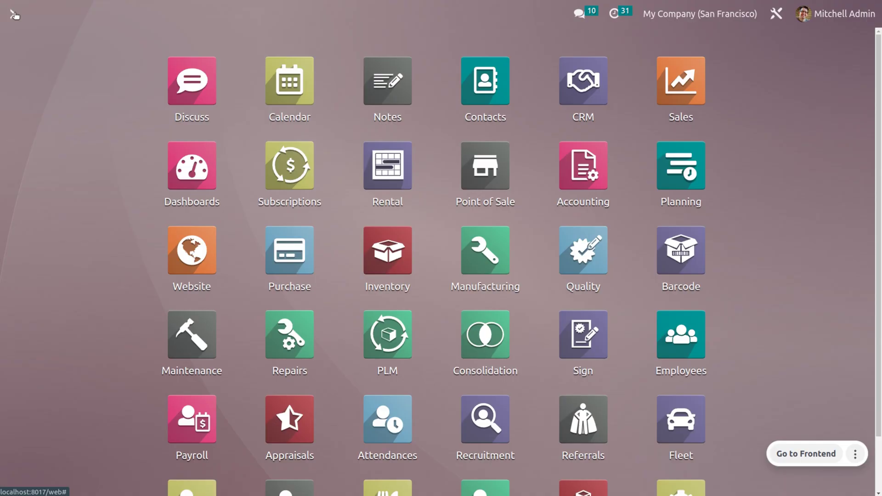
Create a purchase order from the subcontracting vendor for one Wooden chair at 80.00 and confirm it.
text(pu)
key(Return)
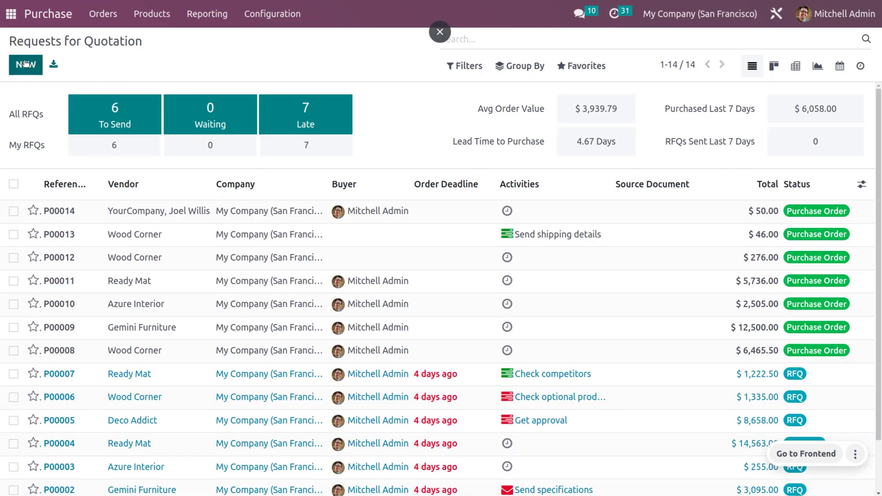
click(25, 64)
click(223, 169)
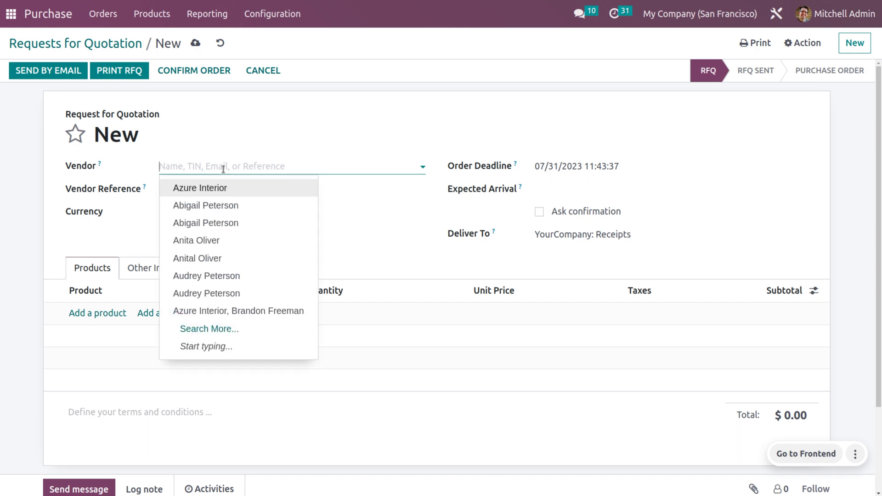
text(jerry)
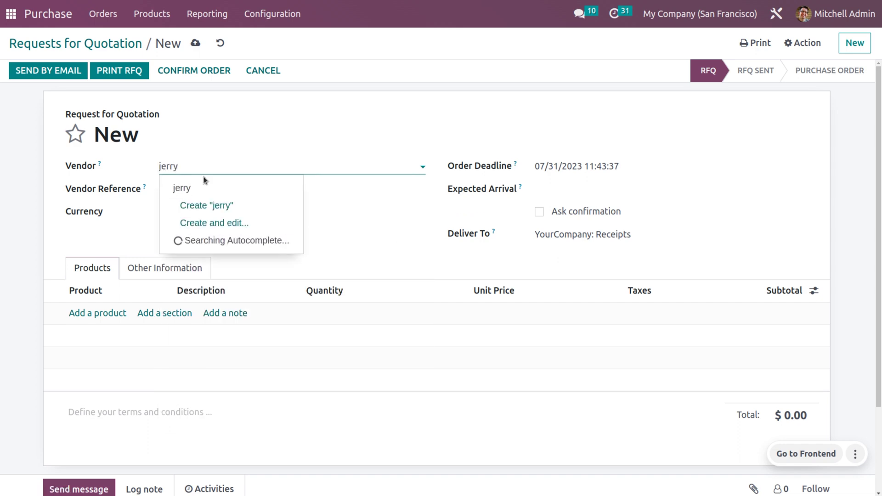
click(198, 189)
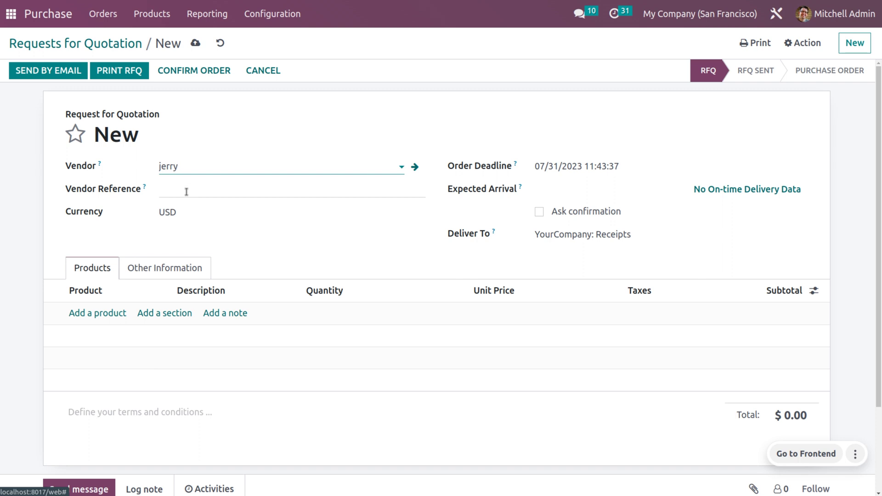
click(99, 316)
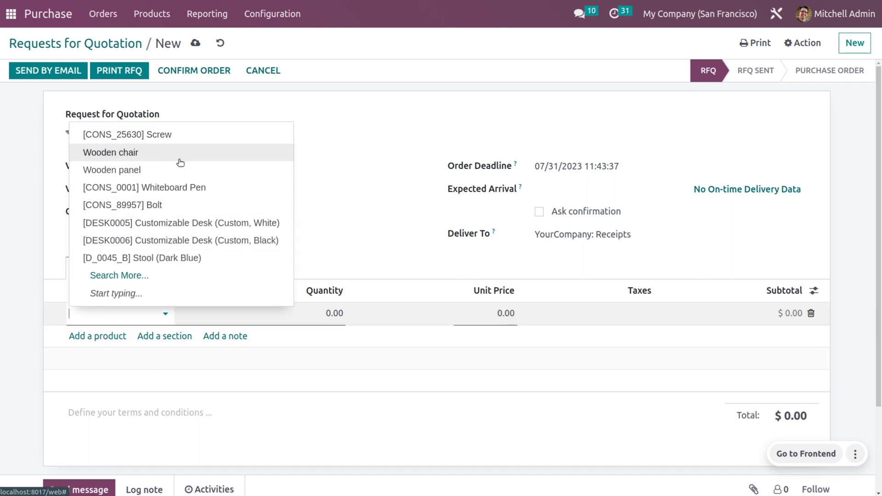
key(Escape)
click(197, 74)
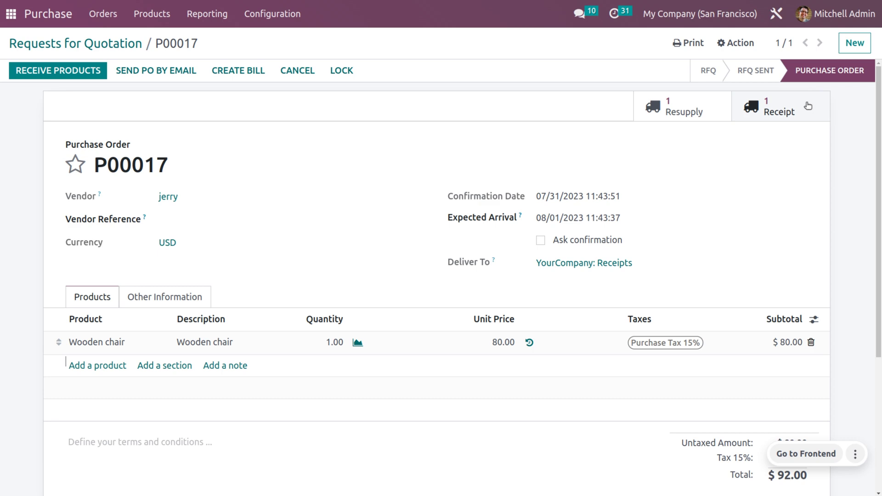
Review the order's Ready resupply transfer WH/RES/00016.
click(697, 103)
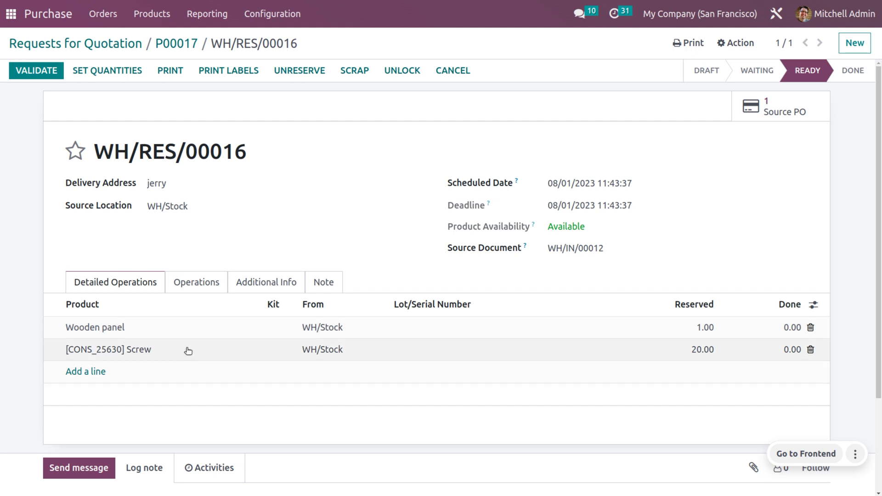
click(12, 12)
Validate resupply WH/RES/00016 sending 1 Wooden panel and 20 screws to the subcontractor.
text(in)
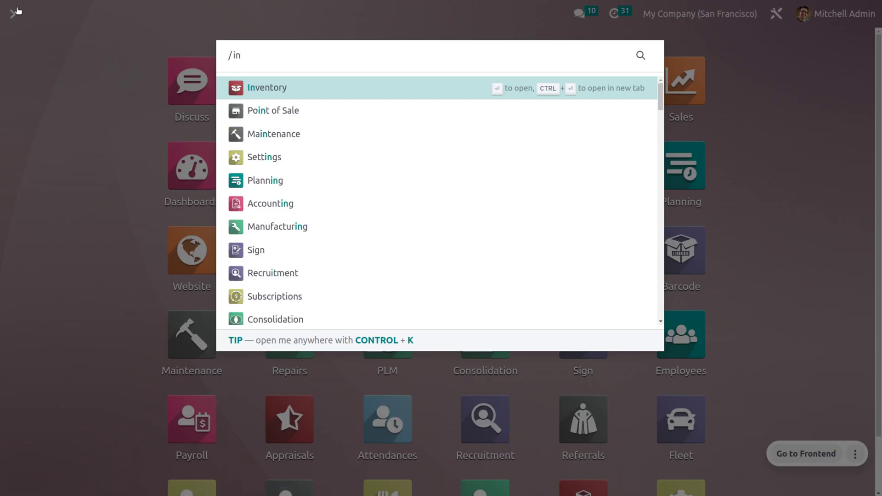
key(Return)
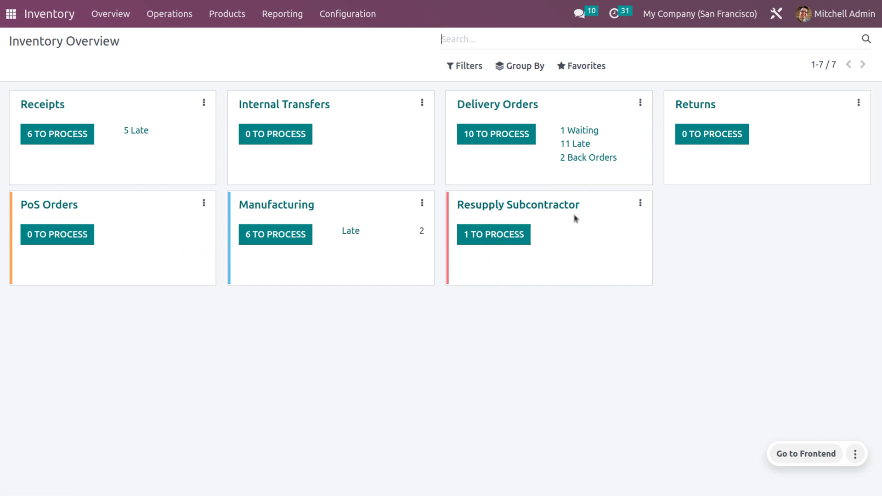
click(505, 231)
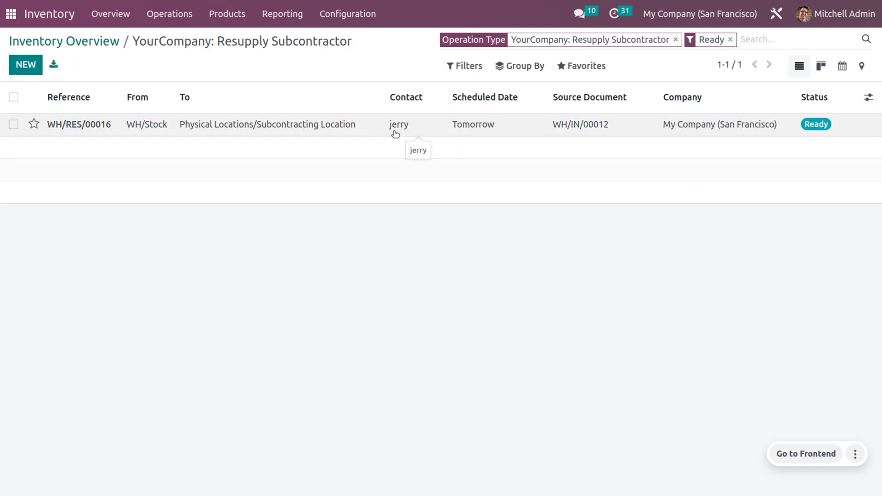
click(454, 124)
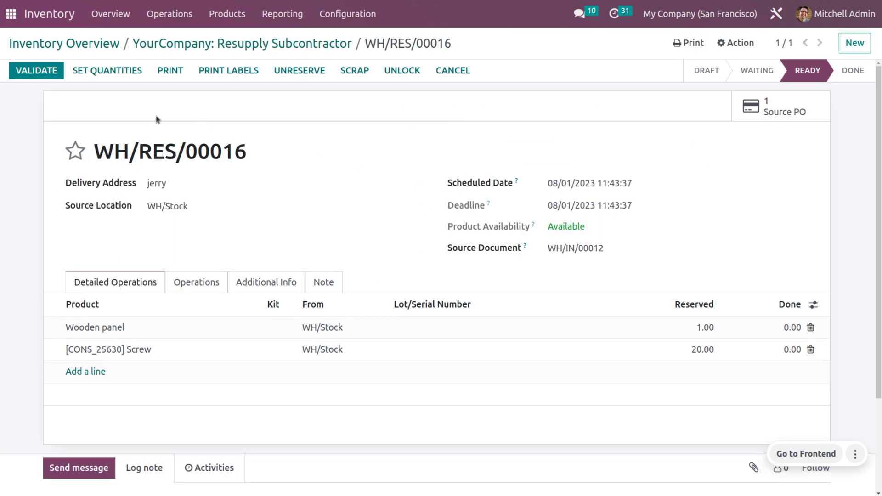
click(120, 78)
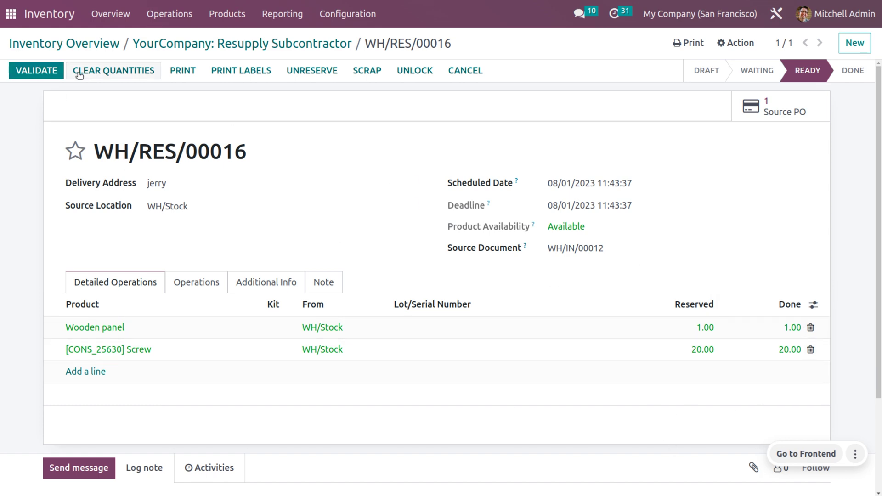
click(22, 67)
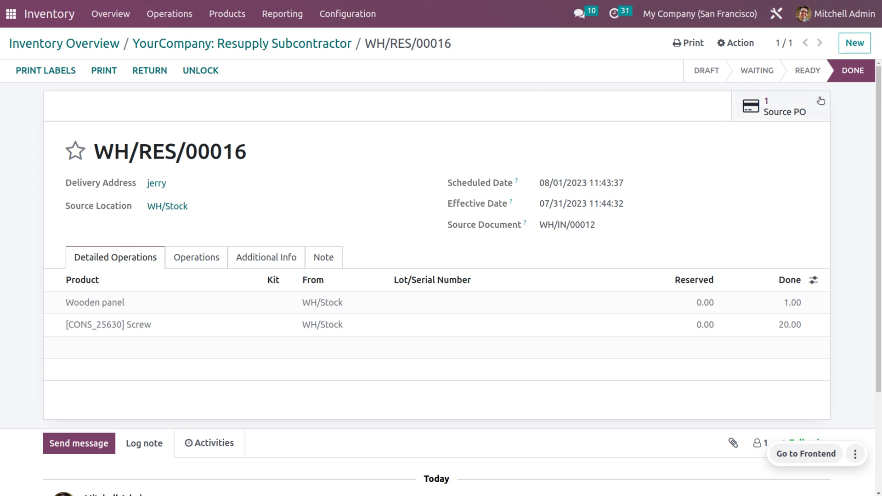
click(809, 117)
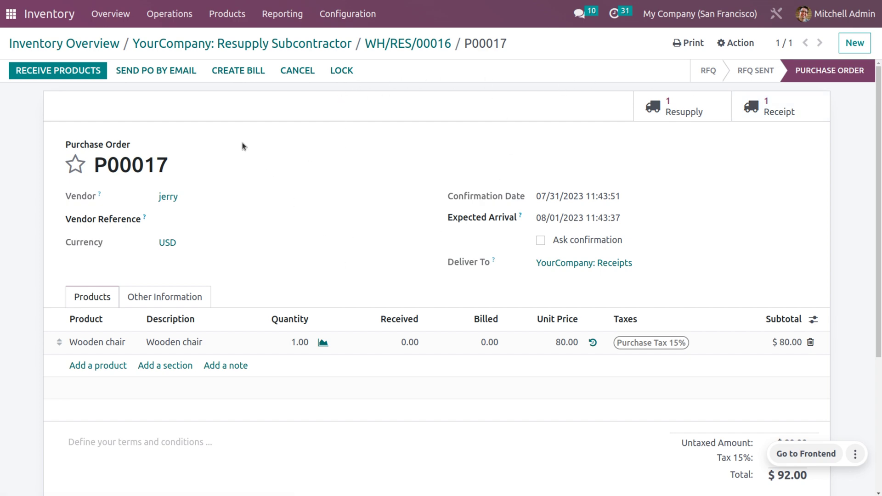
click(89, 45)
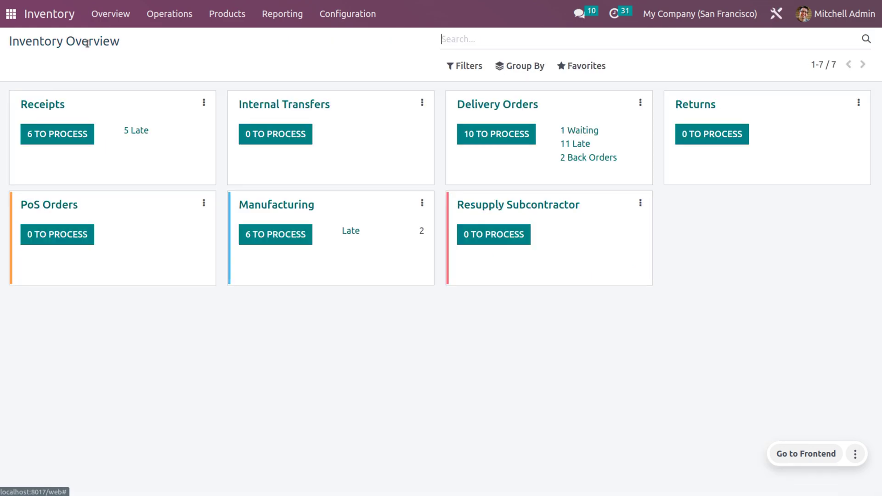
Validate receipt WH/IN/00012 and confirm Wooden chair shows 1.00 unit on hand.
click(38, 105)
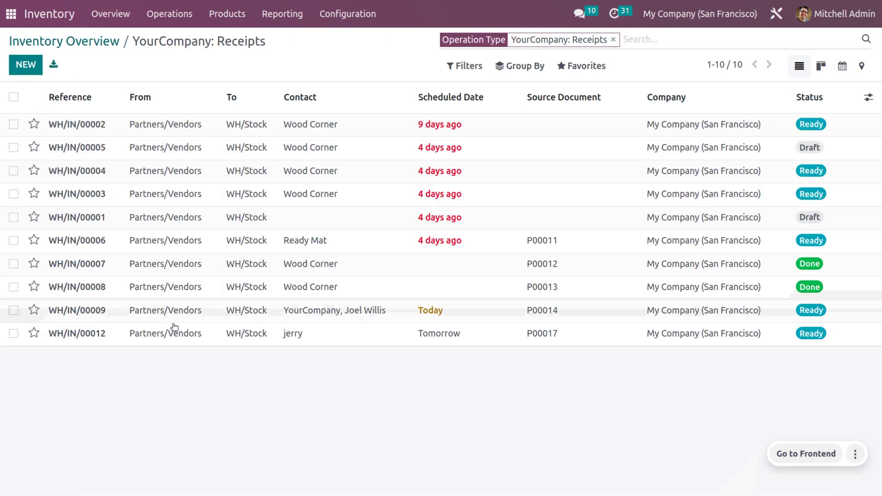
click(203, 339)
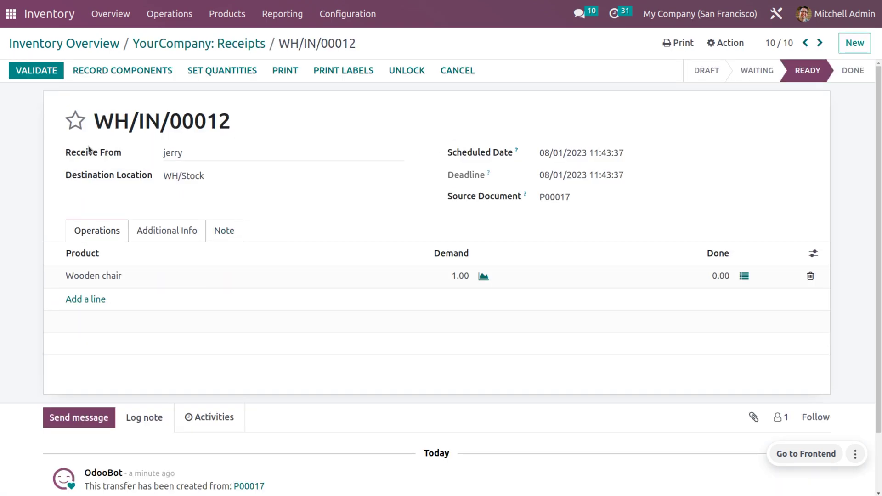
click(246, 77)
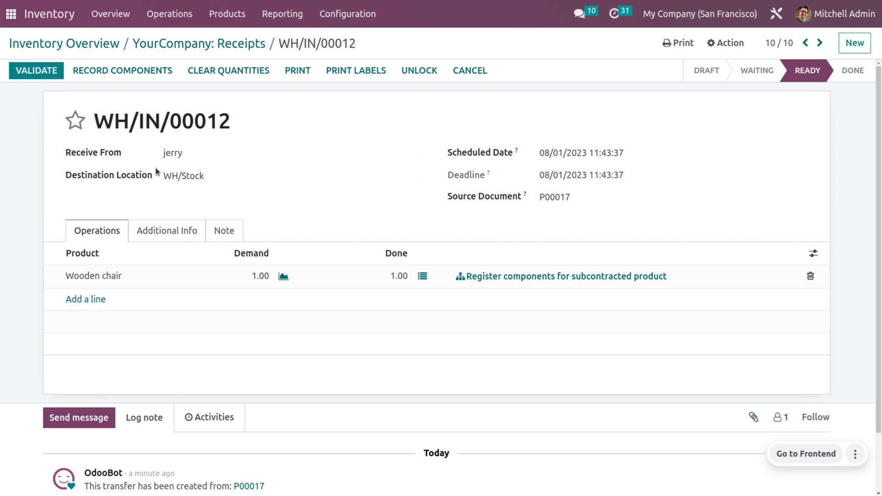
click(51, 76)
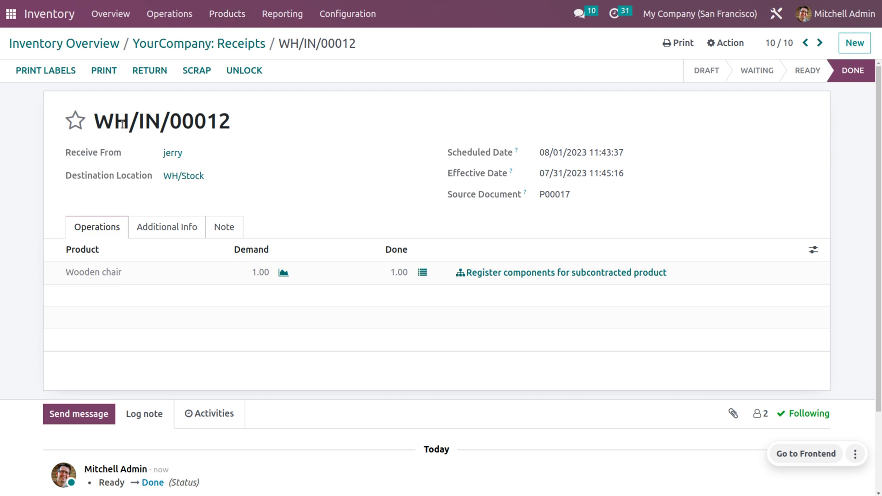
click(211, 11)
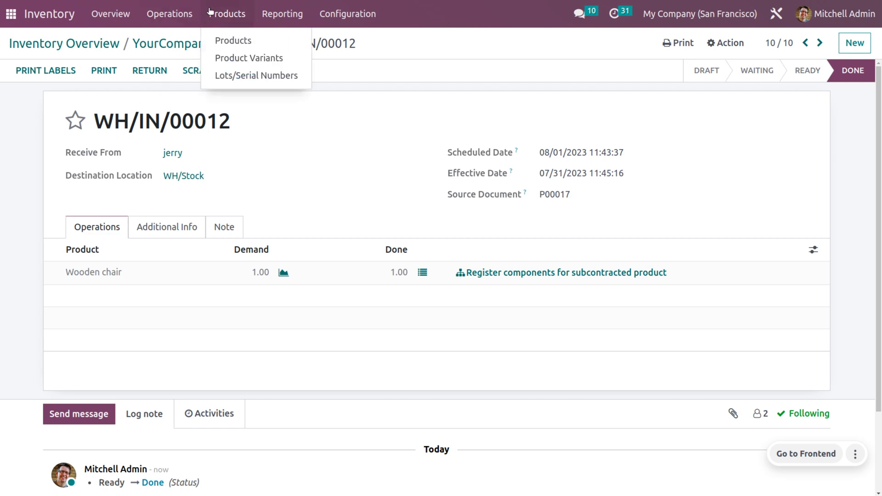
click(236, 38)
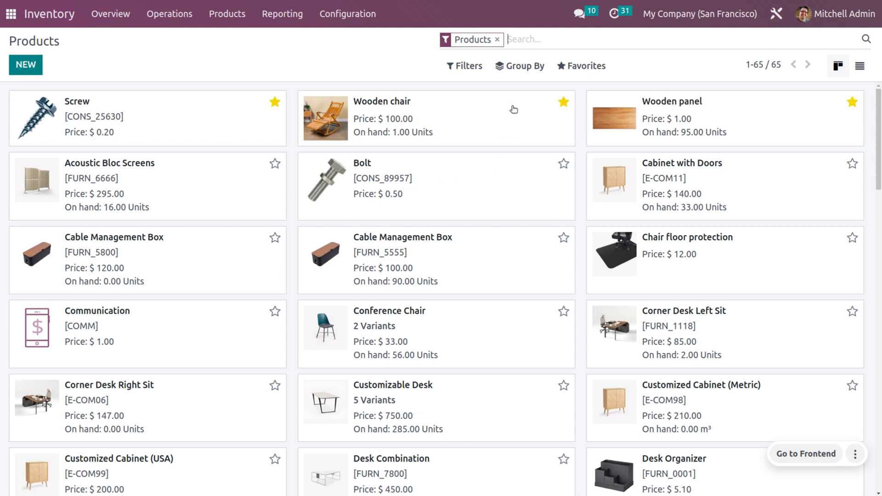